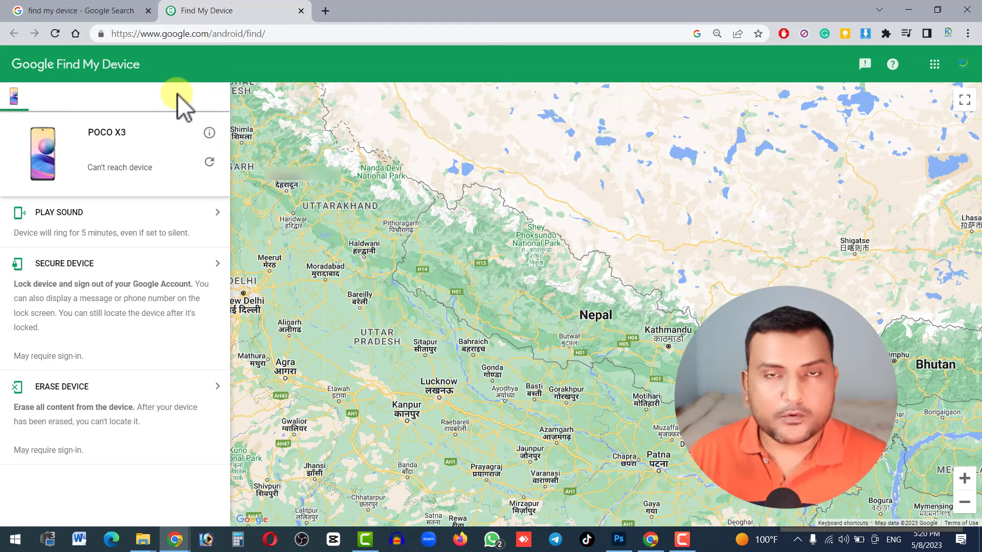
{"action": "left_click", "coordinate": [57, 231]}
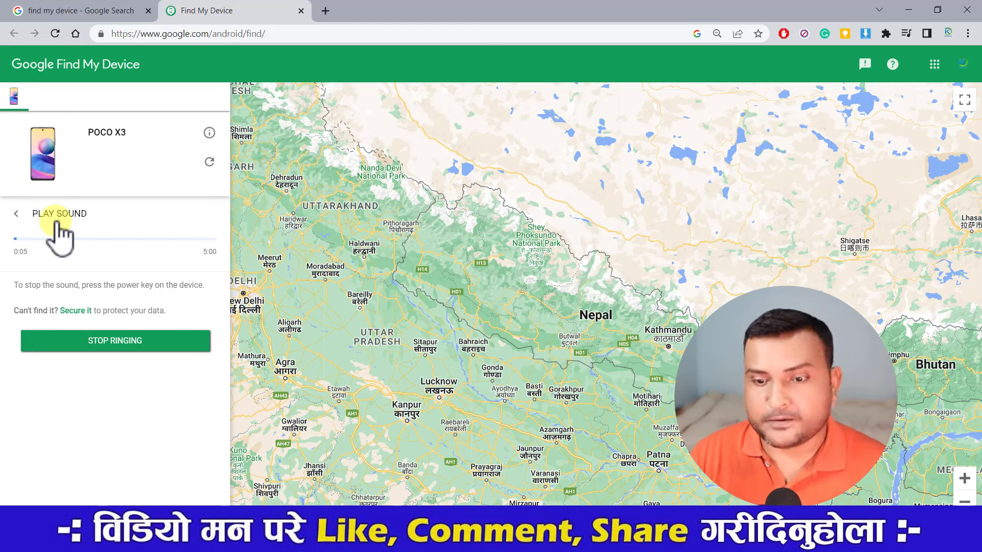
{"action": "left_click", "coordinate": [103, 353]}
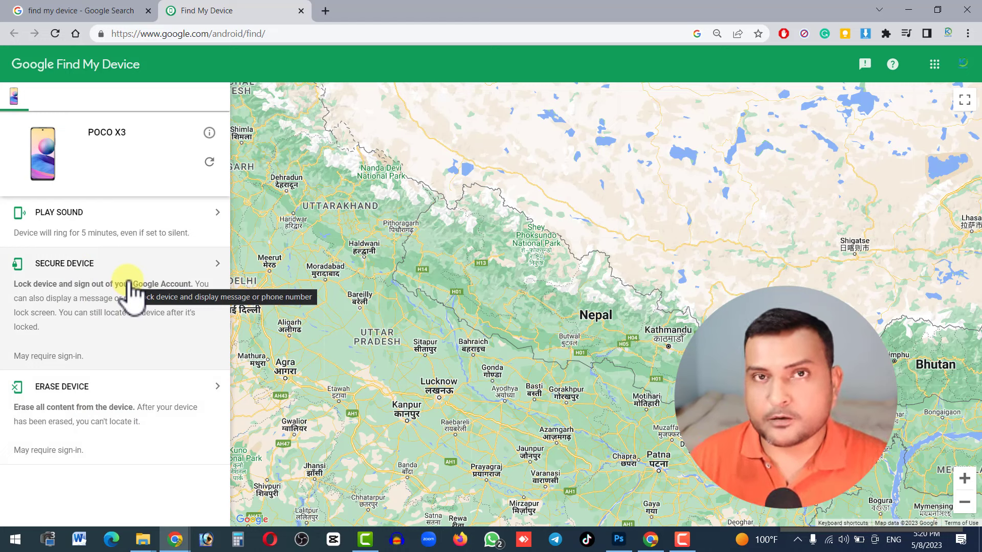
- In a new tab, search Google for eir.nta.gov.np and open the 'Nepal Telecommunications Authority | Log in' result
{"action": "left_click", "coordinate": [325, 10]}
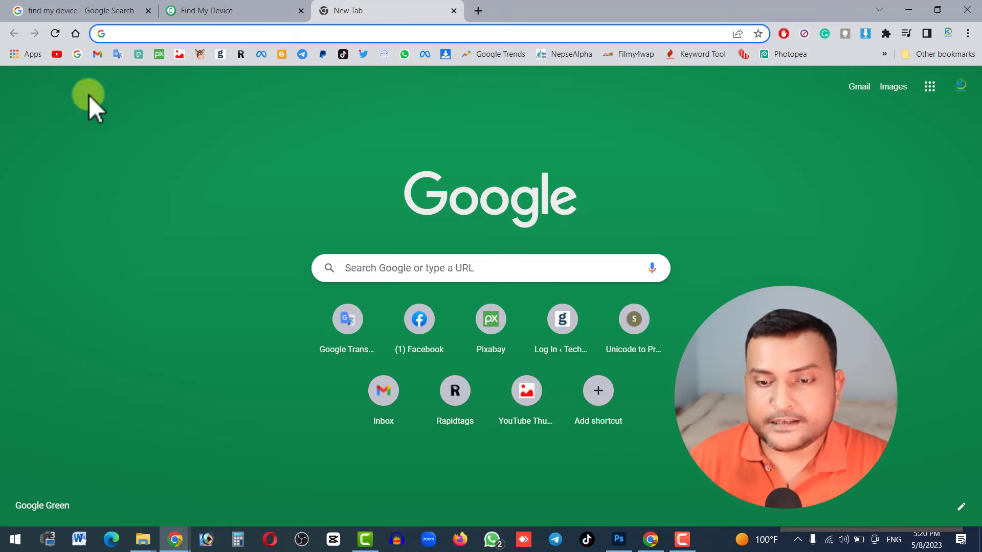
{"action": "left_click", "coordinate": [81, 58]}
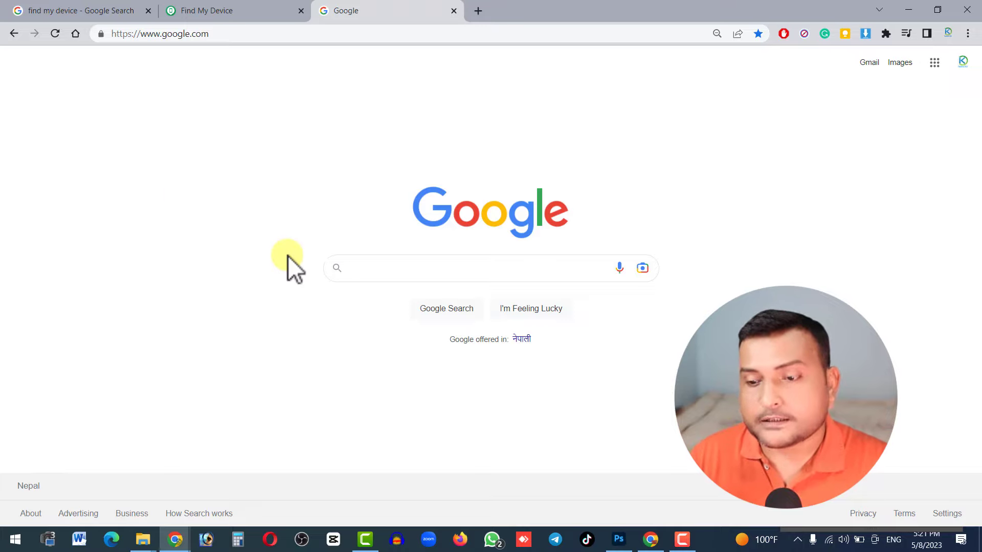
{"action": "left_click", "coordinate": [360, 267]}
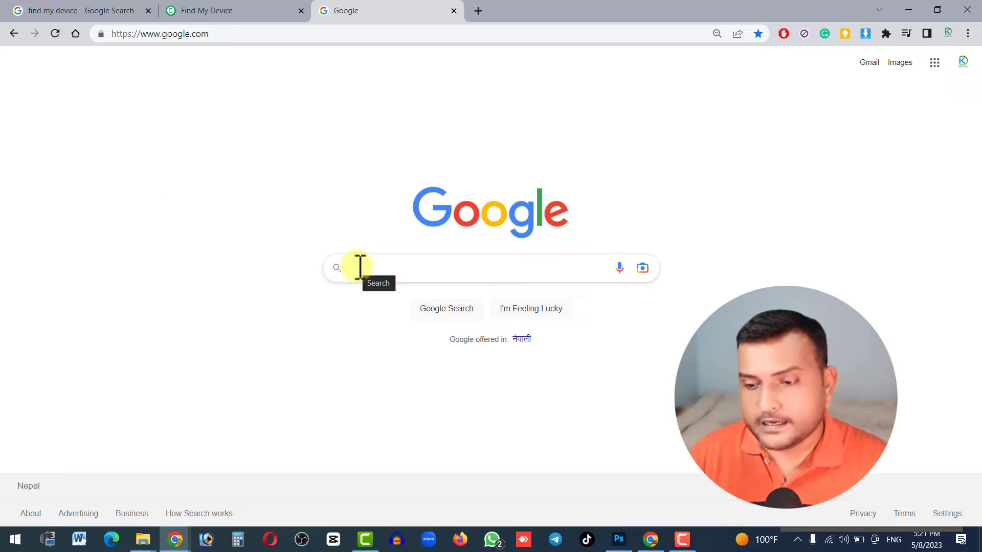
{"action": "type", "text": "eir.nta.gov.np"}
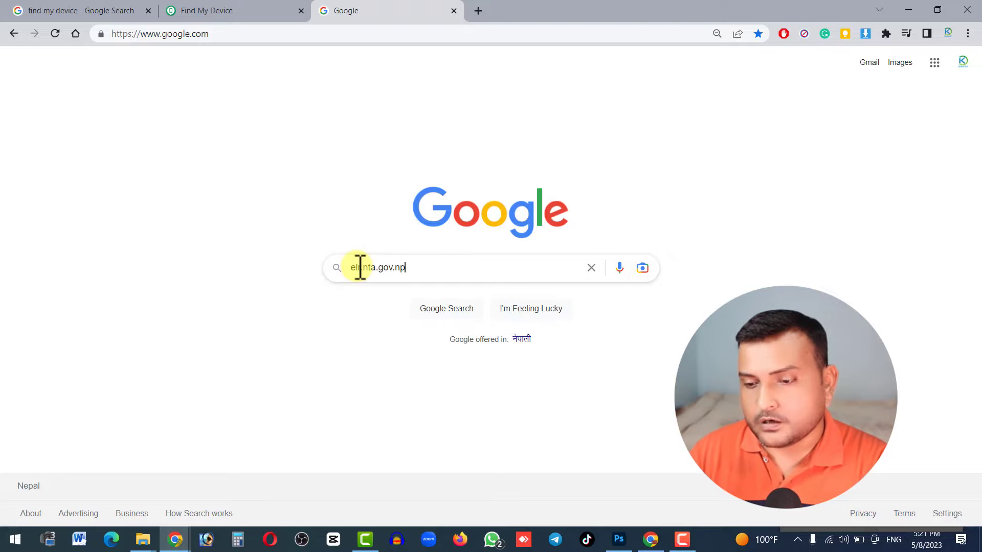
{"action": "key", "text": "Return"}
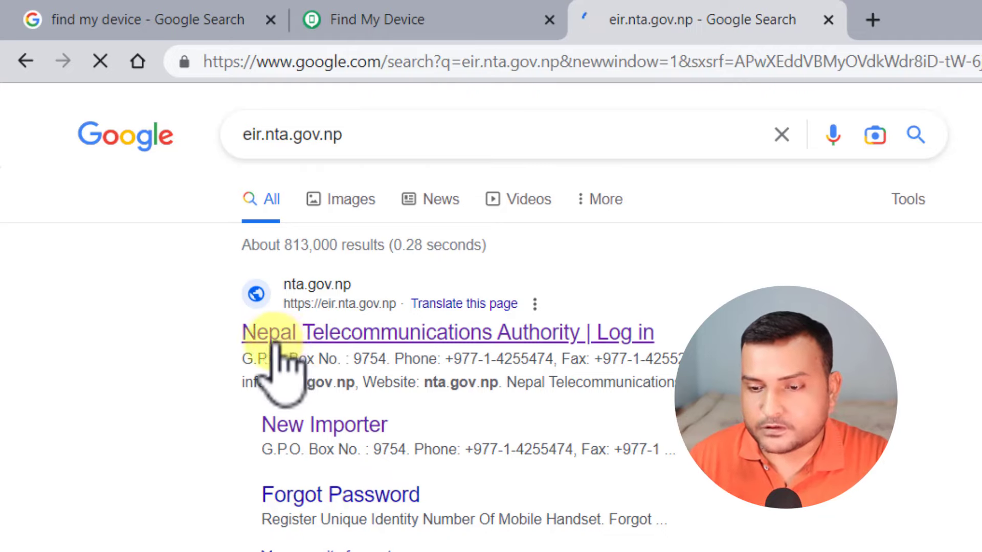
{"action": "left_click", "coordinate": [306, 342]}
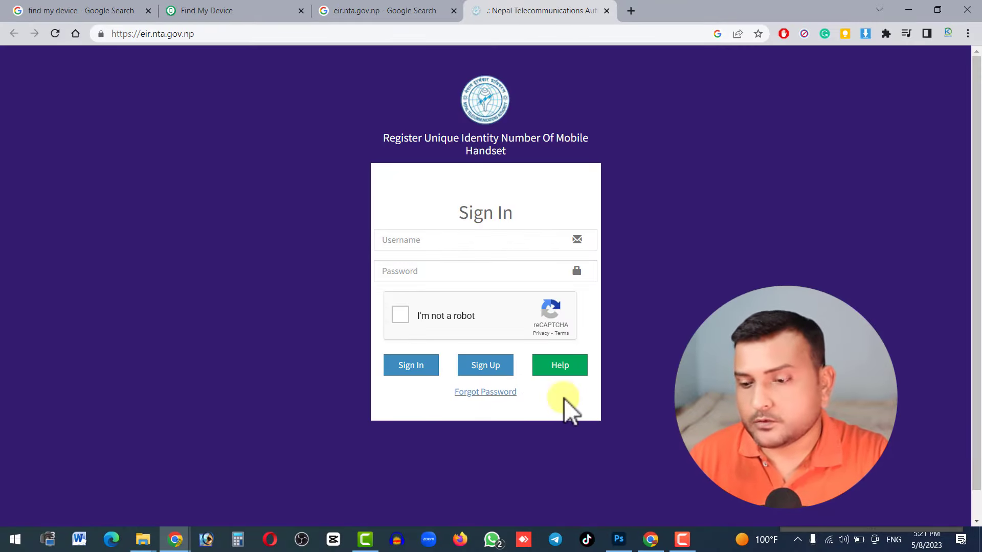
- Sign up as an Individual Application, then go to the Lost/Stolen Registration form
{"action": "left_click", "coordinate": [485, 366]}
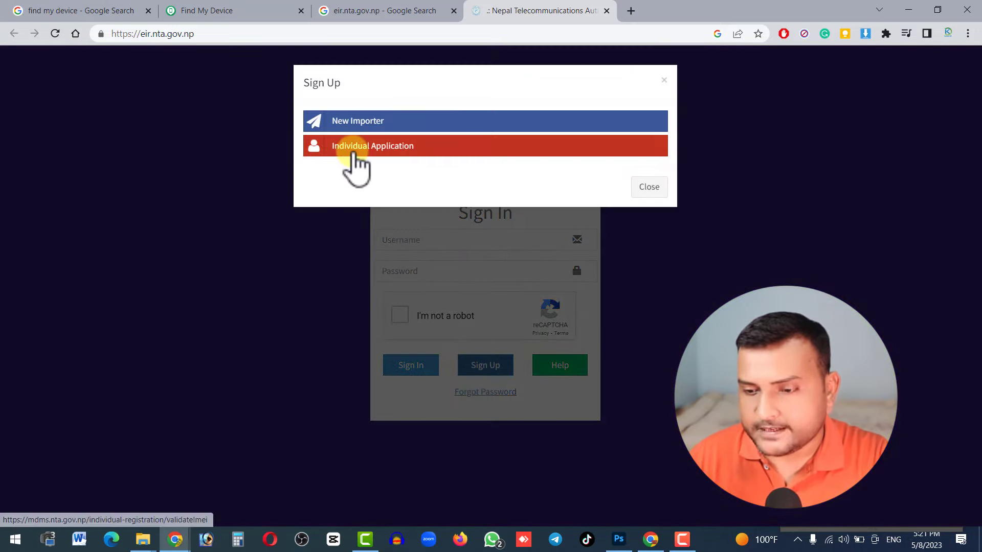
{"action": "left_click", "coordinate": [353, 153]}
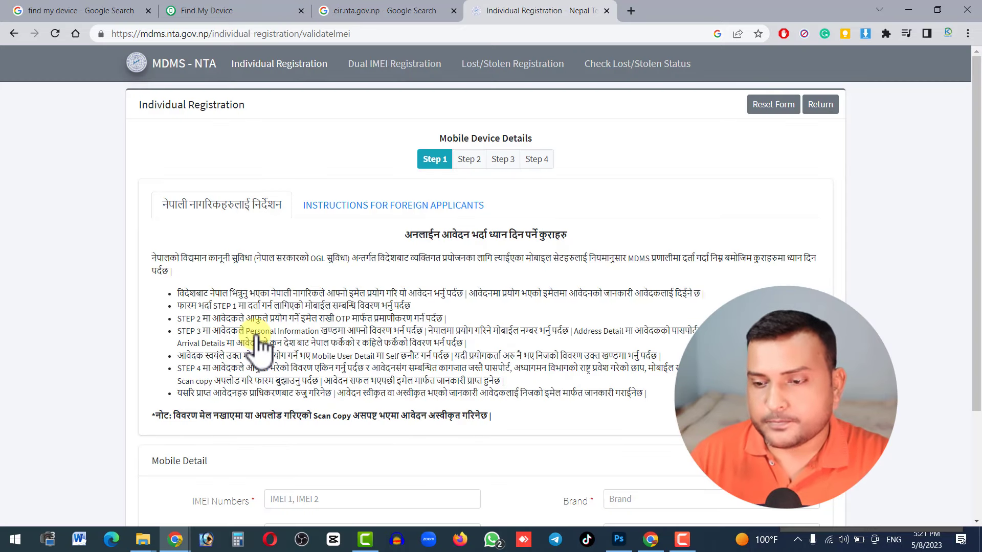
{"action": "scroll", "coordinate": [259, 337], "scroll_direction": "down", "scroll_amount": 2}
{"action": "scroll", "coordinate": [258, 338], "scroll_direction": "down", "scroll_amount": 2}
{"action": "scroll", "coordinate": [255, 335], "scroll_direction": "up", "scroll_amount": 3}
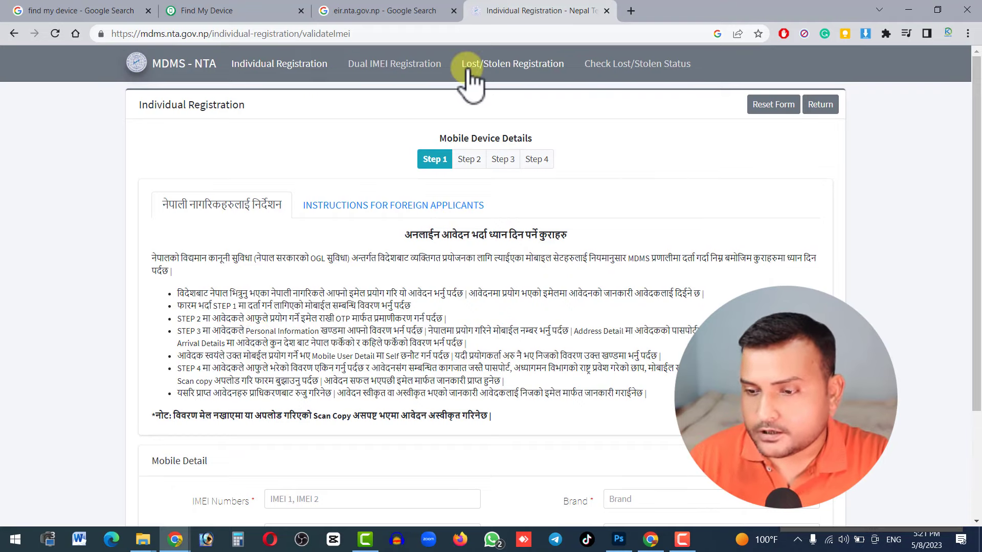
{"action": "left_click", "coordinate": [530, 70]}
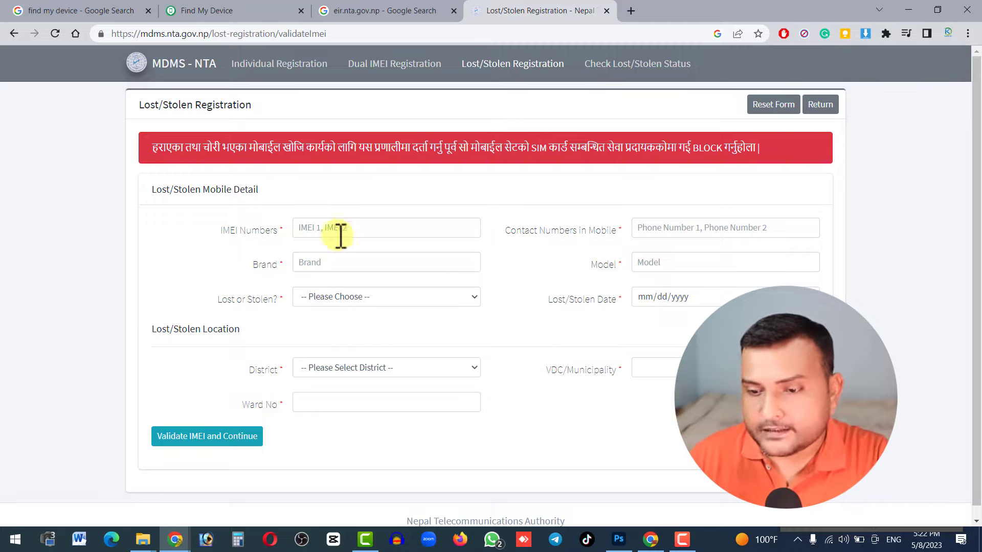
- Back on the registration form, enter the phone's IMEI number and dismiss the invalid-IMEI error
{"action": "left_click", "coordinate": [199, 10]}
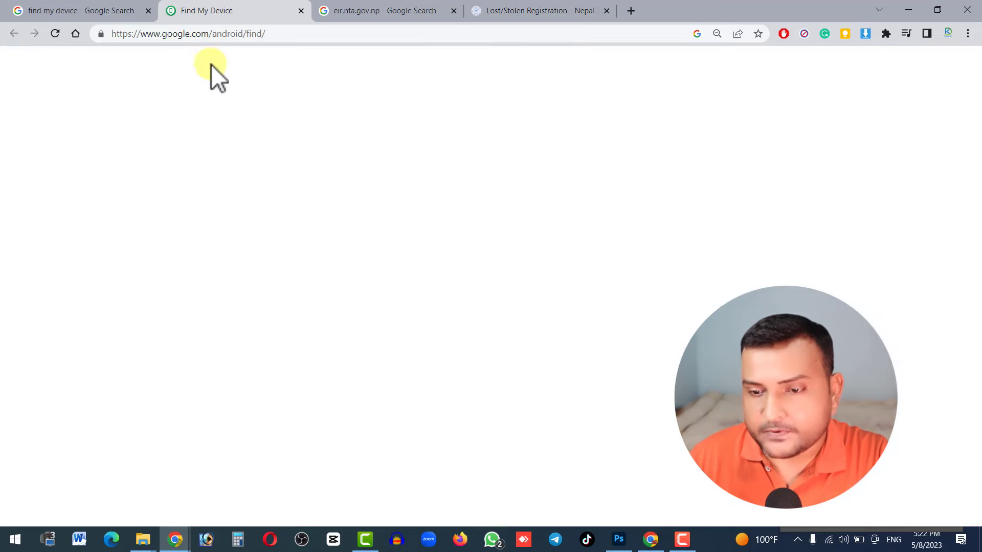
{"action": "left_click", "coordinate": [568, 11]}
{"action": "left_click", "coordinate": [347, 225]}
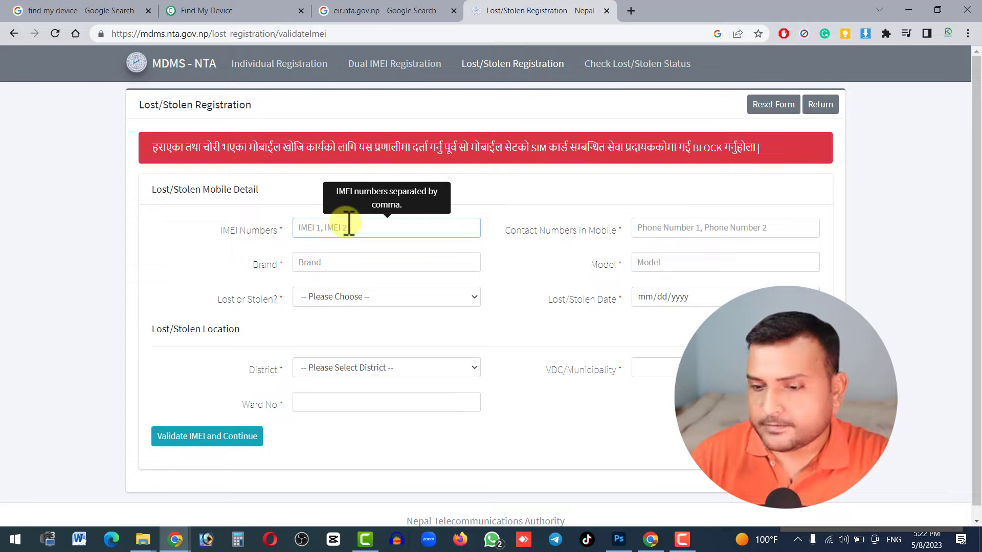
{"action": "type", "text": "546546848646546565"}
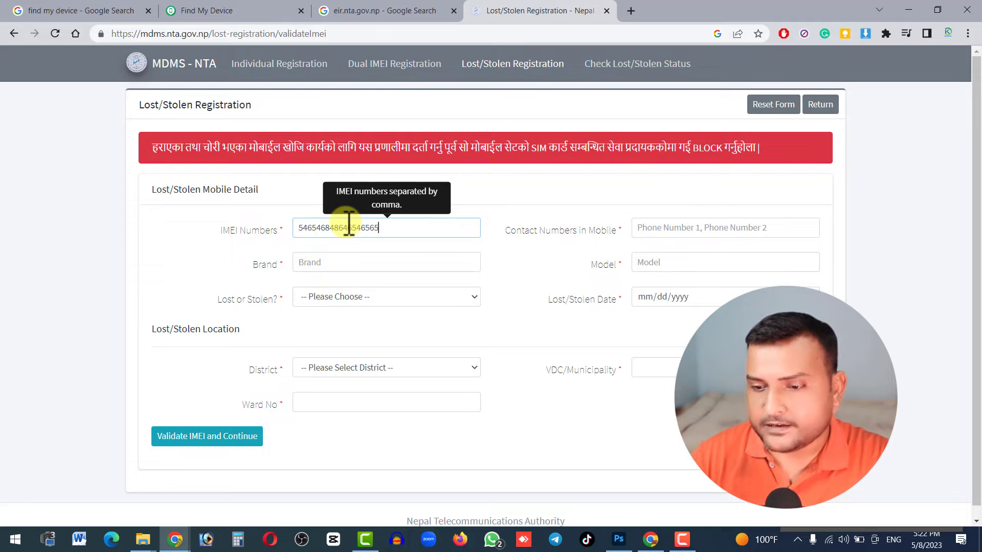
{"action": "left_click", "coordinate": [219, 256]}
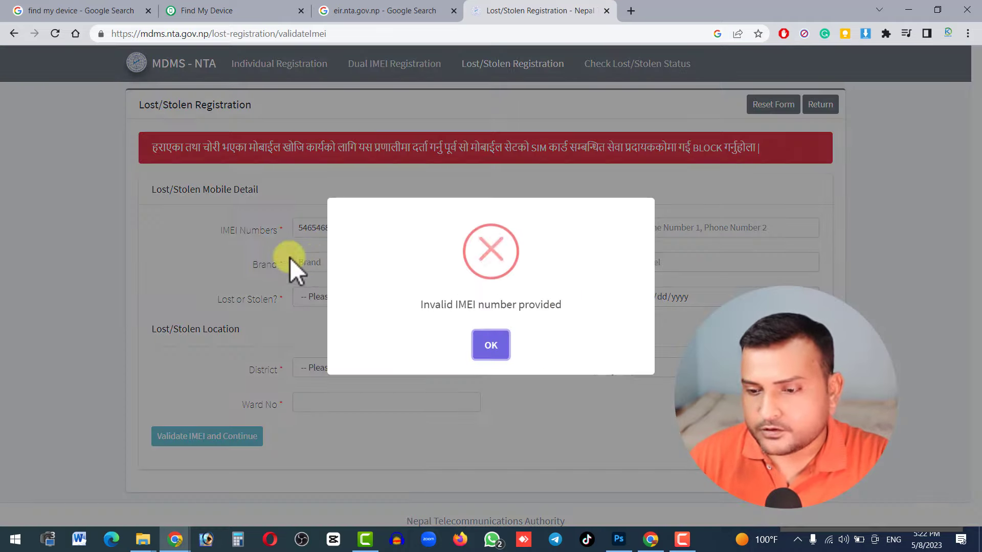
{"action": "left_click", "coordinate": [491, 345]}
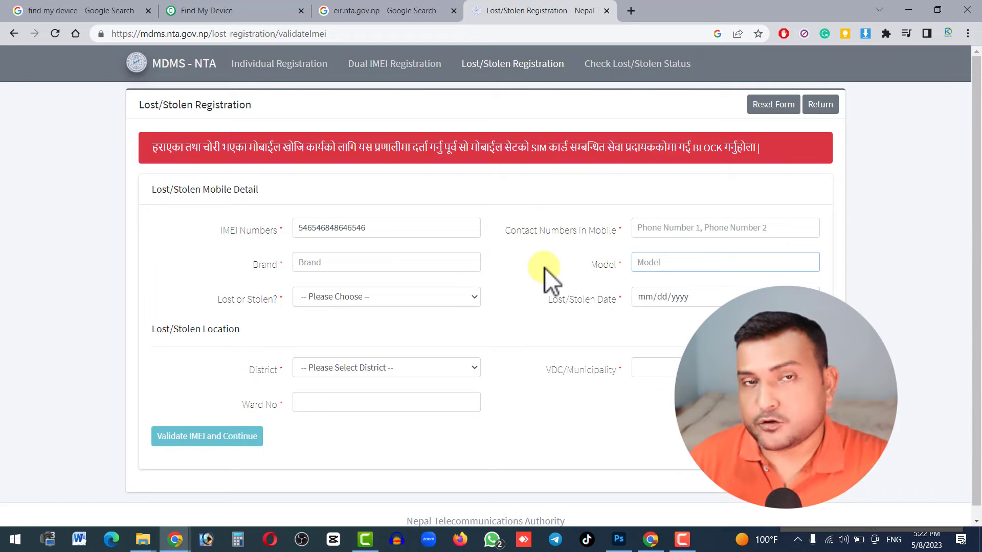
- Enter the contact phone number and set the brand to Mi
{"action": "left_click", "coordinate": [654, 230]}
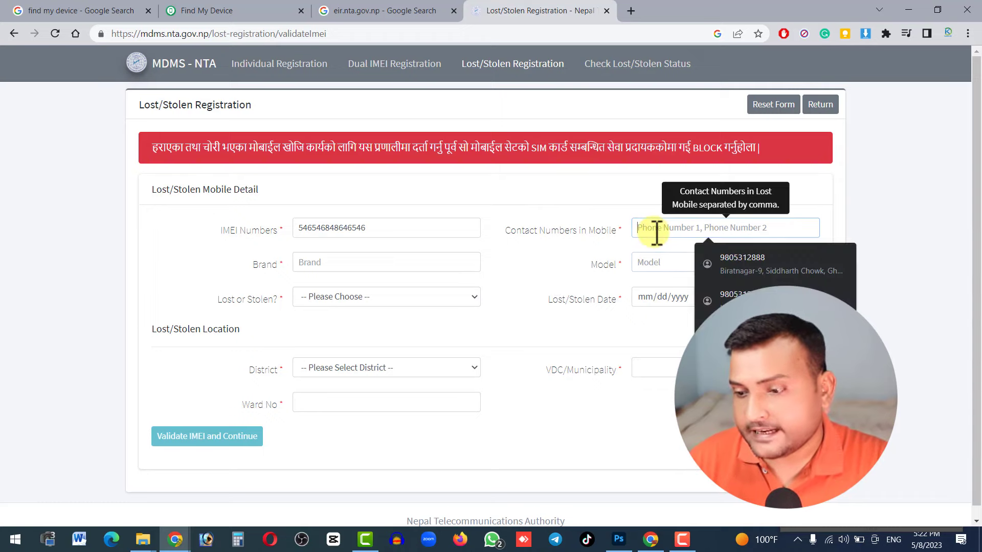
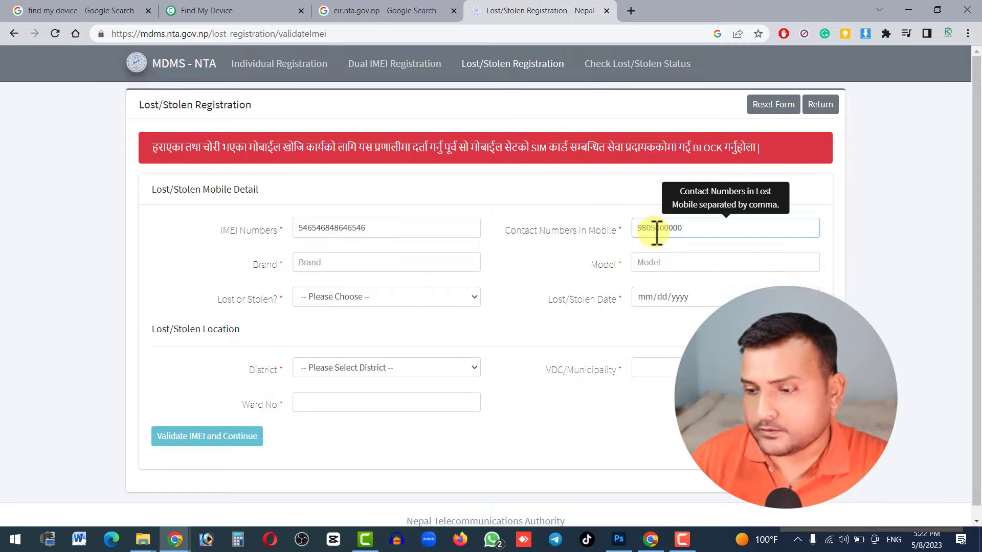
{"action": "left_click_drag", "start_coordinate": [685, 233], "coordinate": [629, 241]}
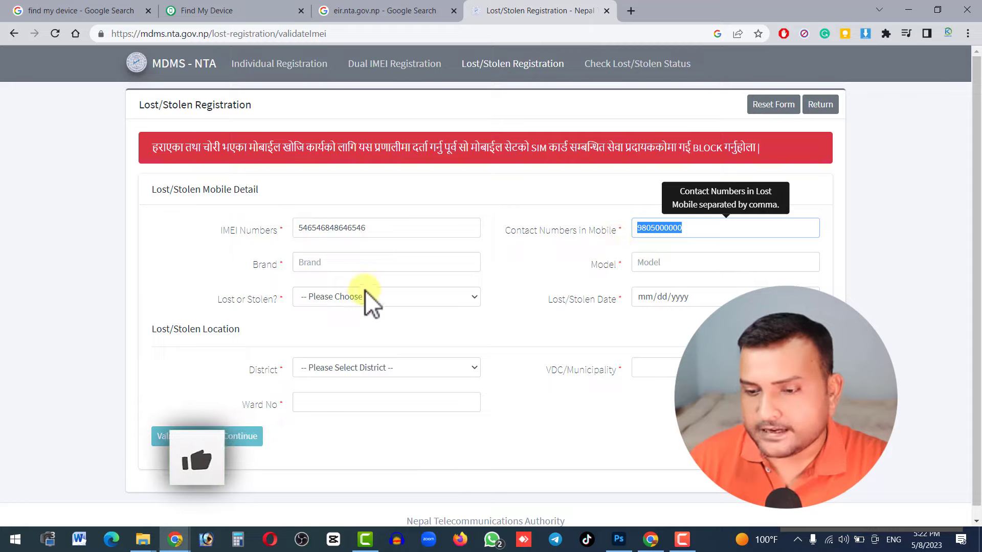
{"action": "left_click", "coordinate": [328, 262]}
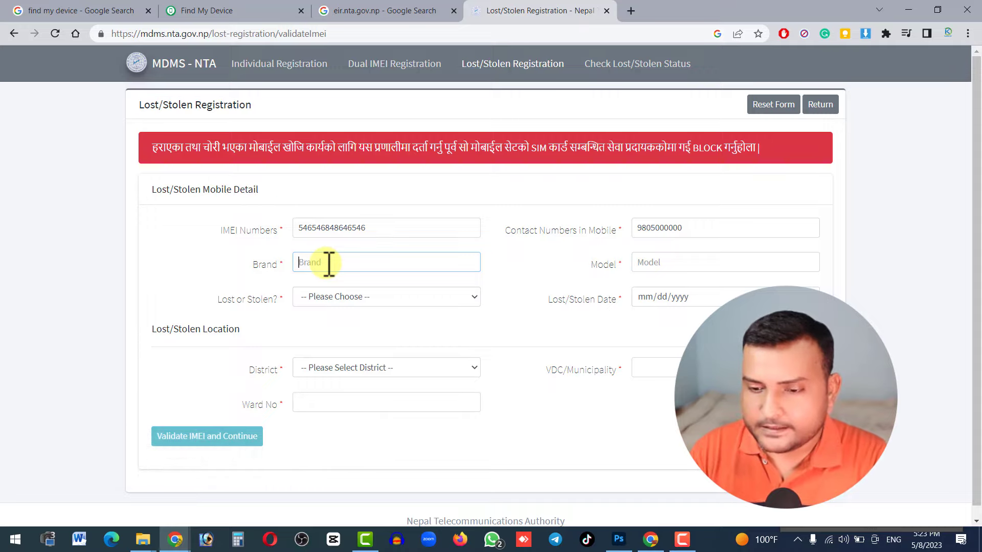
{"action": "type", "text": "S"}
{"action": "key", "text": "BackSpace"}
{"action": "type", "text": "Mi Note 10"}
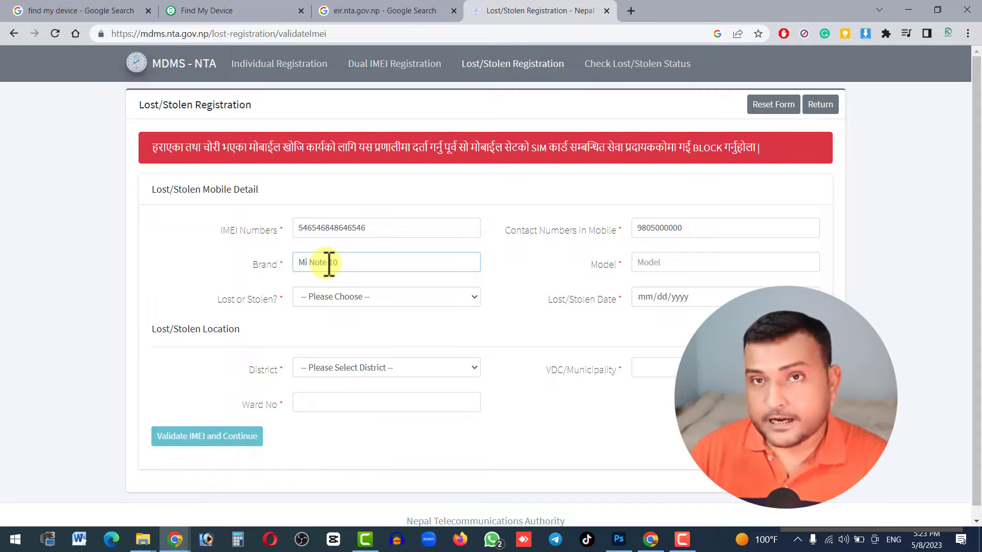
- Enter Note 10 as the model and open the Lost or Stolen? dropdown
{"action": "left_click", "coordinate": [666, 263]}
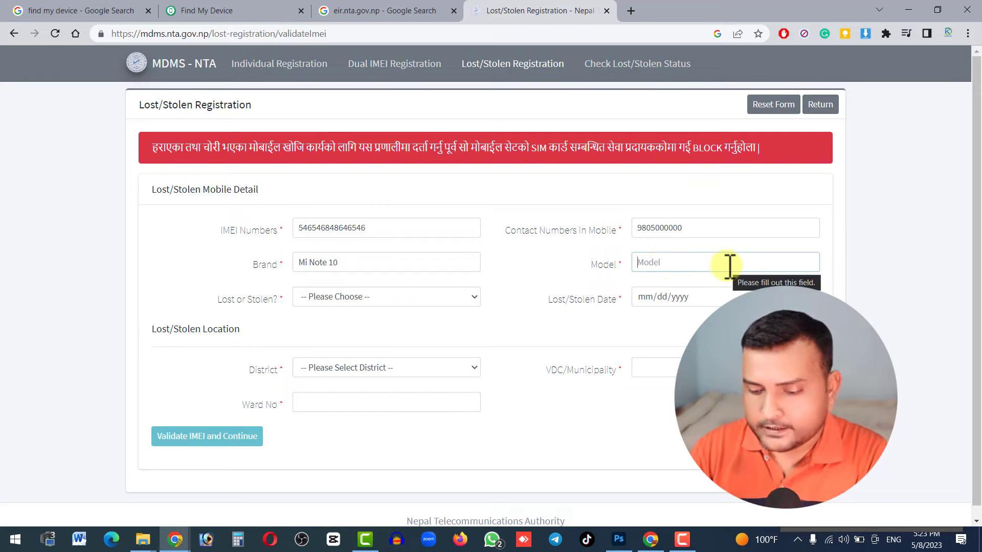
{"action": "type", "text": "Note 10"}
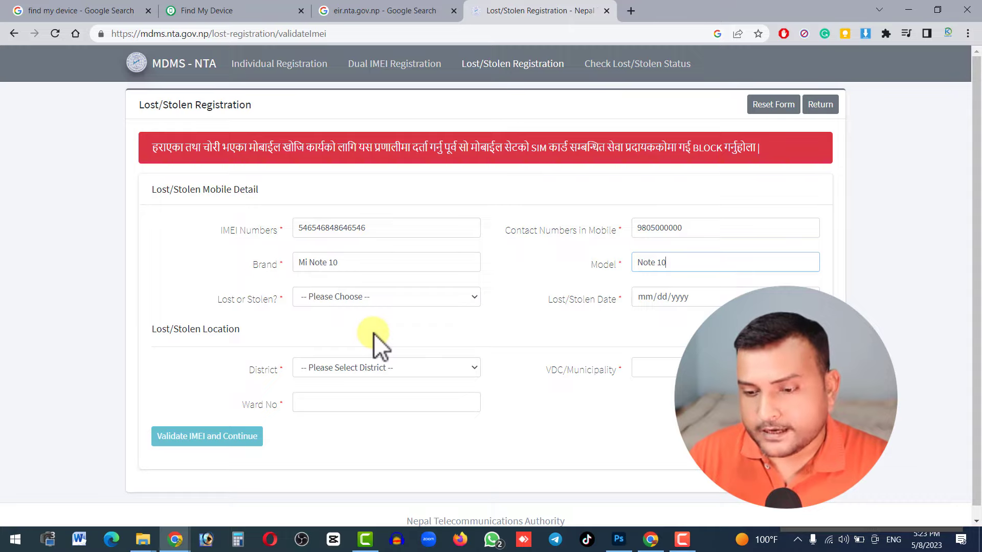
{"action": "left_click", "coordinate": [257, 300]}
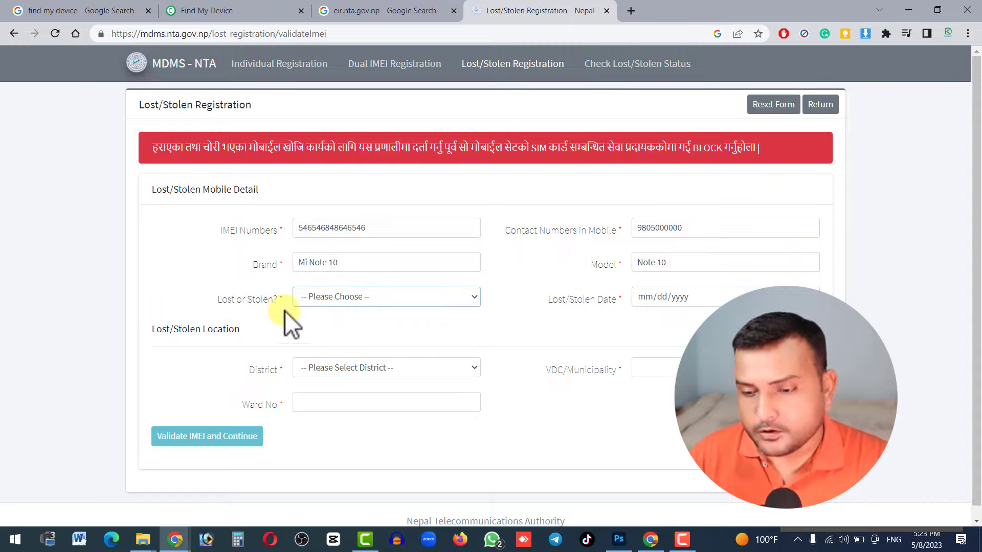
{"action": "left_click", "coordinate": [326, 302]}
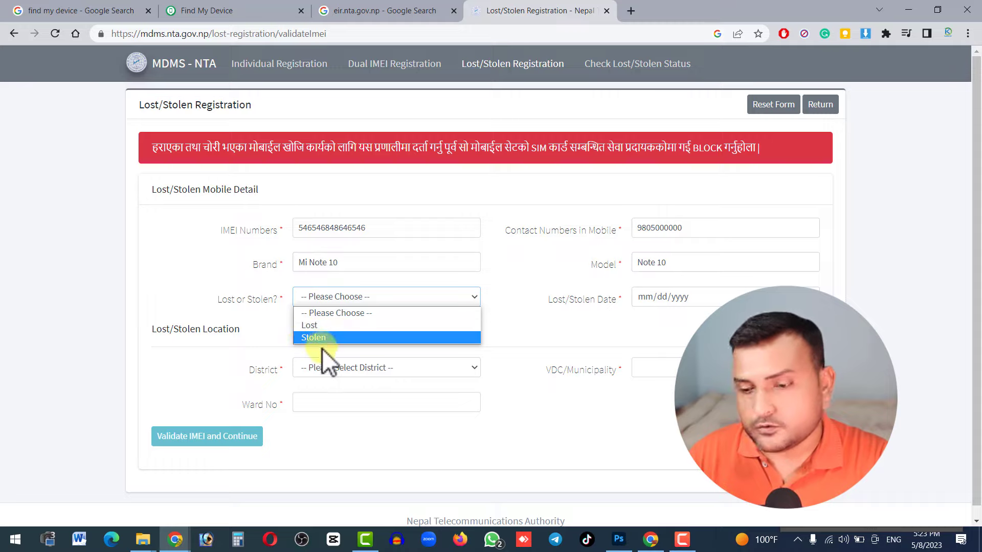
- Choose Lost in the Lost or Stolen? field and enter 02/01/2023 as the Lost/Stolen Date
{"action": "left_click", "coordinate": [307, 327]}
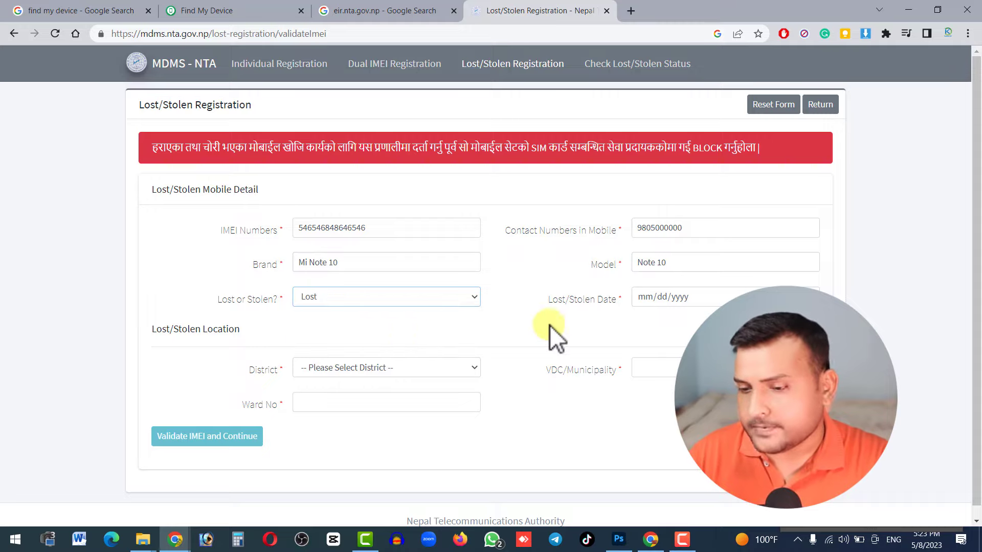
{"action": "left_click", "coordinate": [648, 296]}
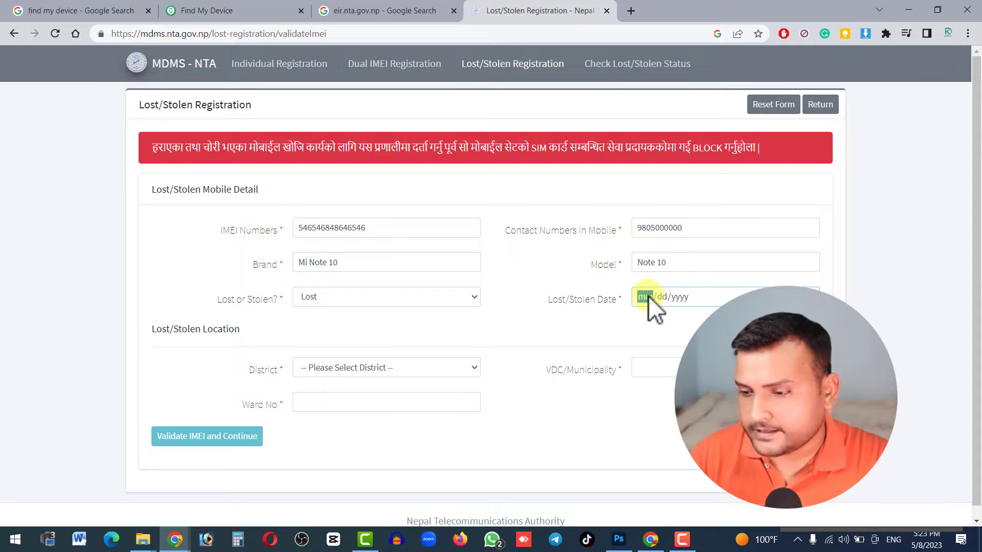
{"action": "left_click", "coordinate": [808, 294]}
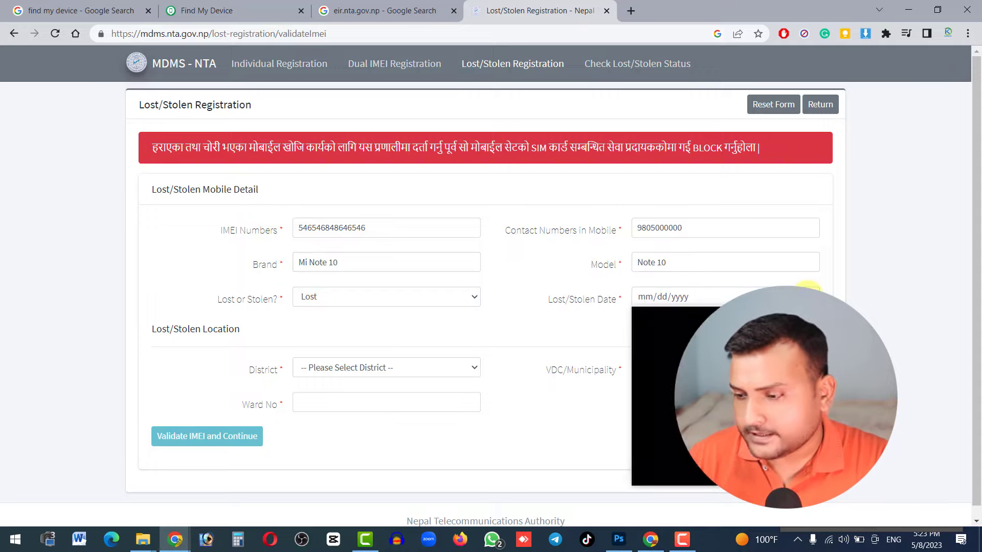
{"action": "left_click", "coordinate": [648, 299]}
{"action": "type", "text": "020"}
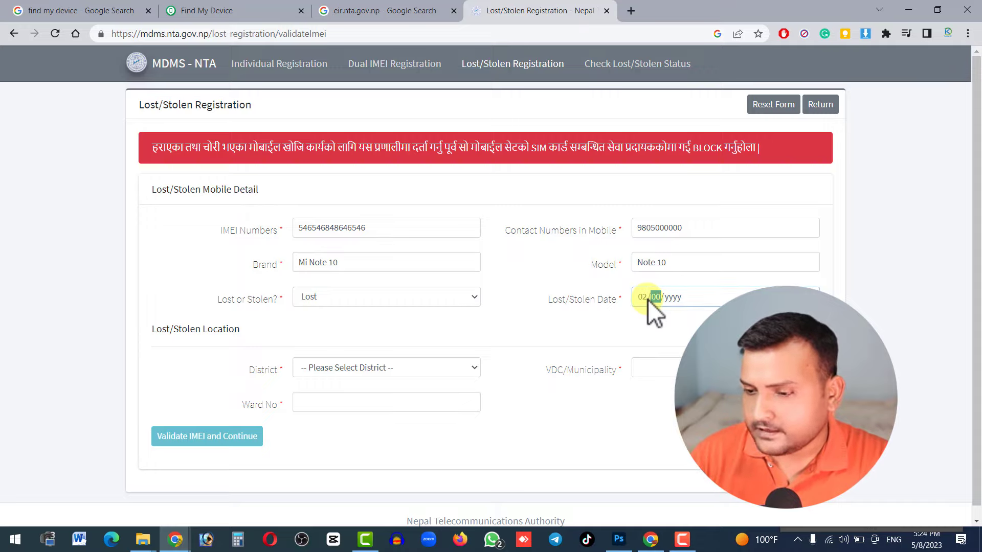
{"action": "type", "text": "10220"}
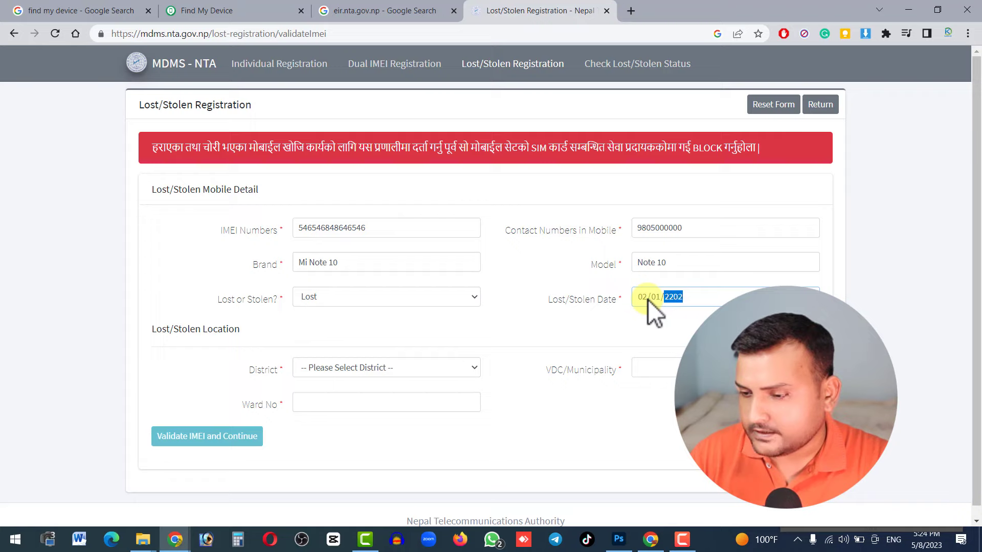
{"action": "type", "text": "2023"}
{"action": "left_click", "coordinate": [588, 424]}
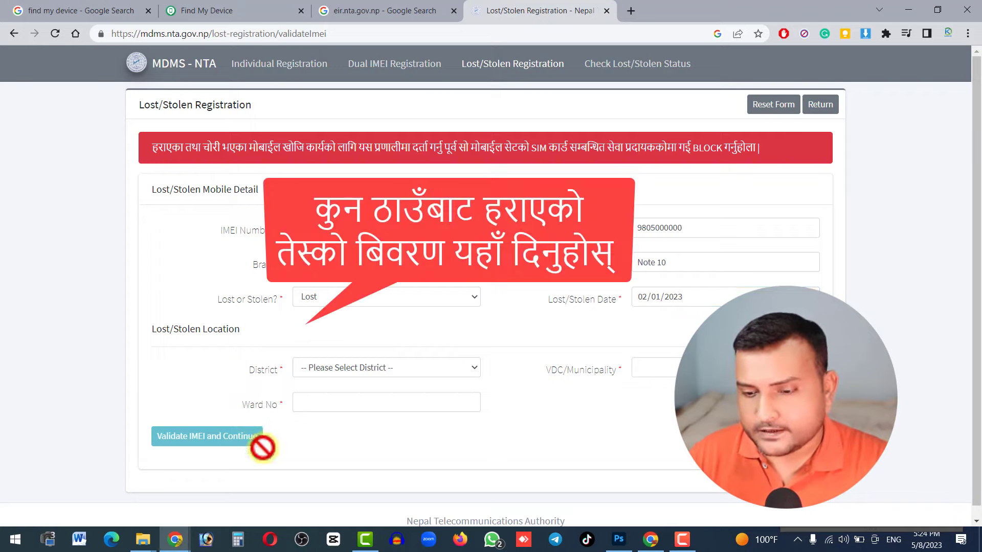
- Fill in the location: District Morang, VDC/Municipality Biratnagar, Ward No. 12
{"action": "left_click", "coordinate": [371, 367]}
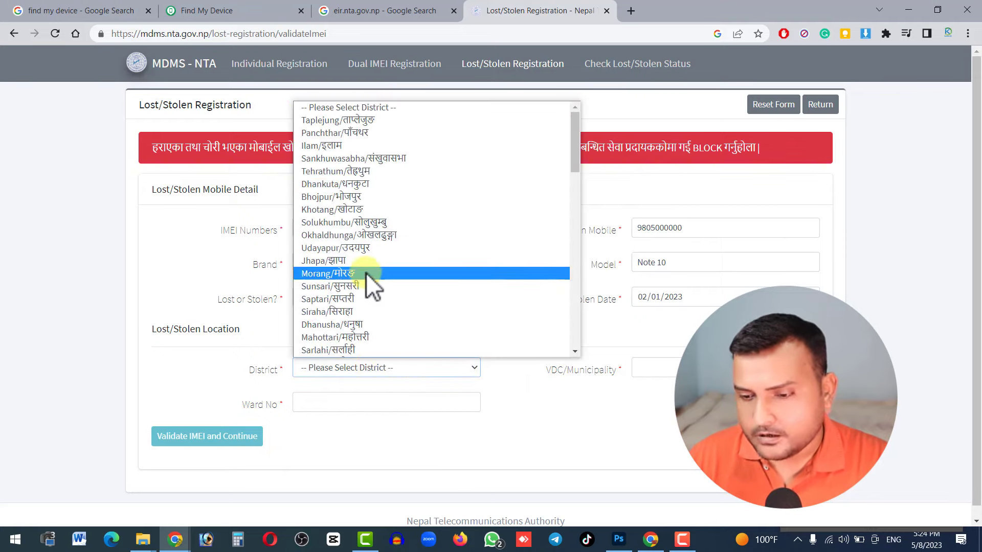
{"action": "left_click", "coordinate": [366, 273]}
{"action": "key", "text": "Tab"}
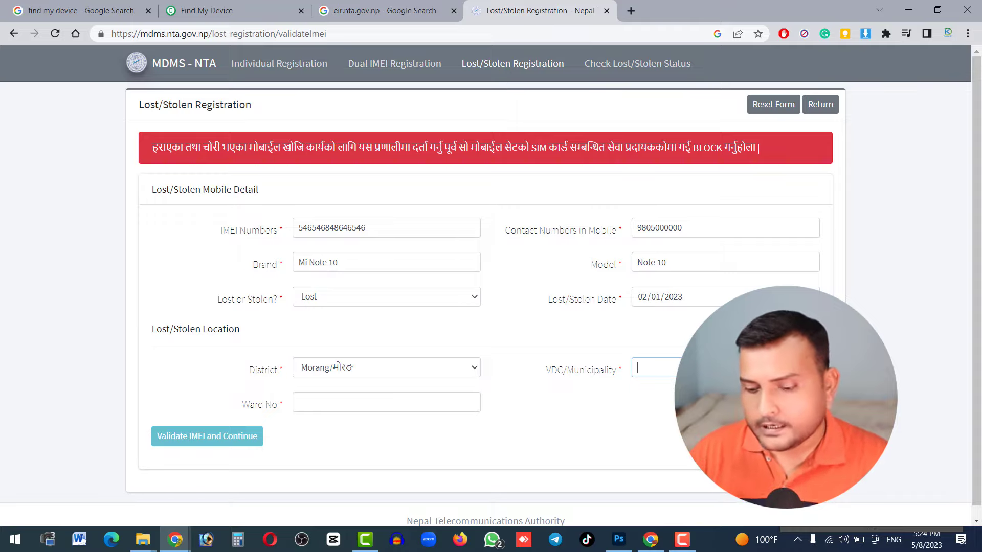
{"action": "type", "text": "Biratnagar"}
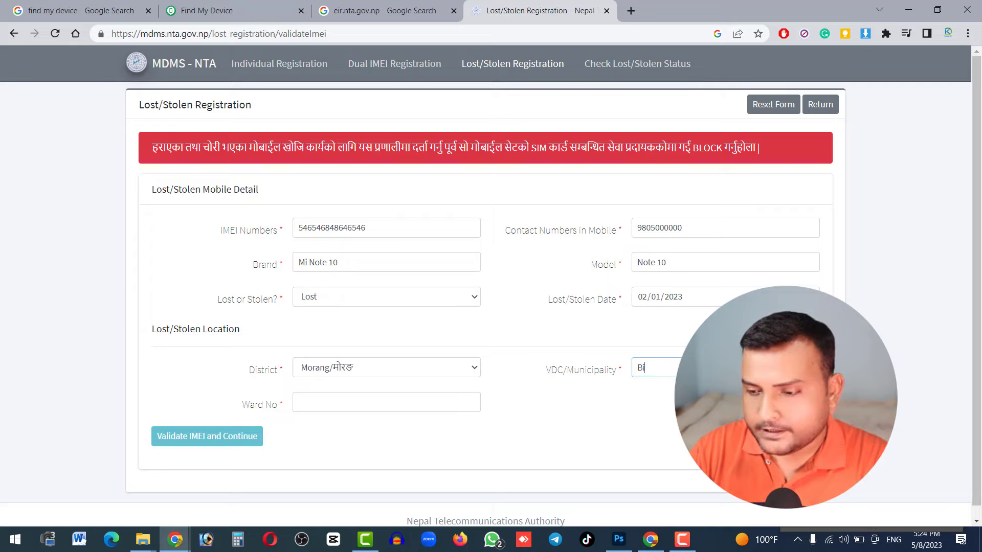
{"action": "left_click", "coordinate": [368, 402]}
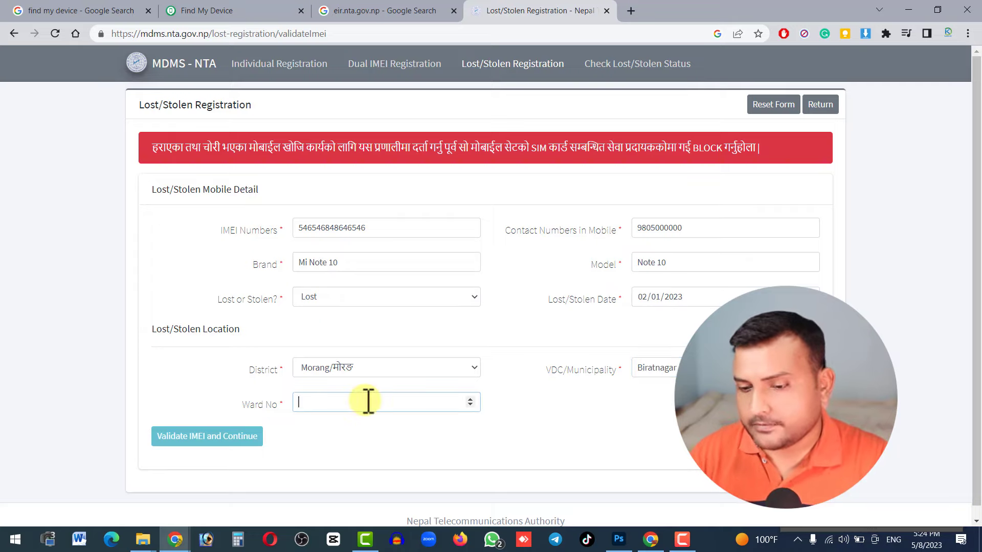
{"action": "type", "text": "12"}
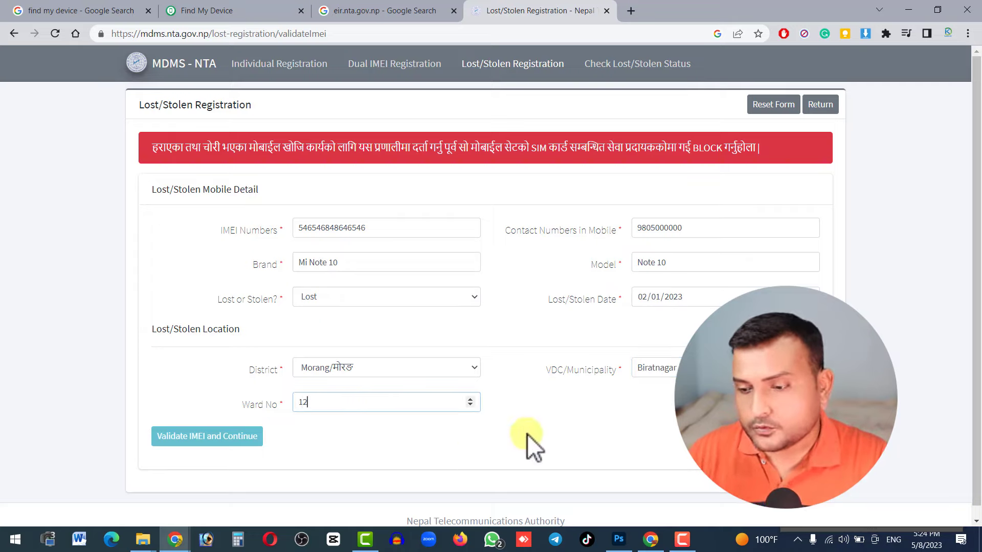
{"action": "left_click", "coordinate": [531, 432]}
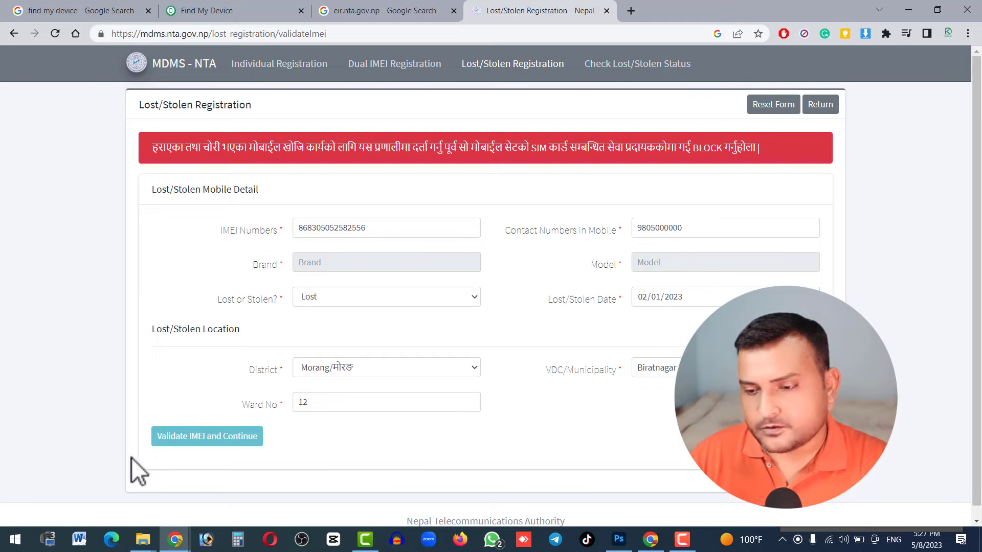
- Try Validate IMEI and Continue twice, dismiss both Invalid IMEI errors, then blank the form with Return
{"action": "left_click", "coordinate": [235, 435]}
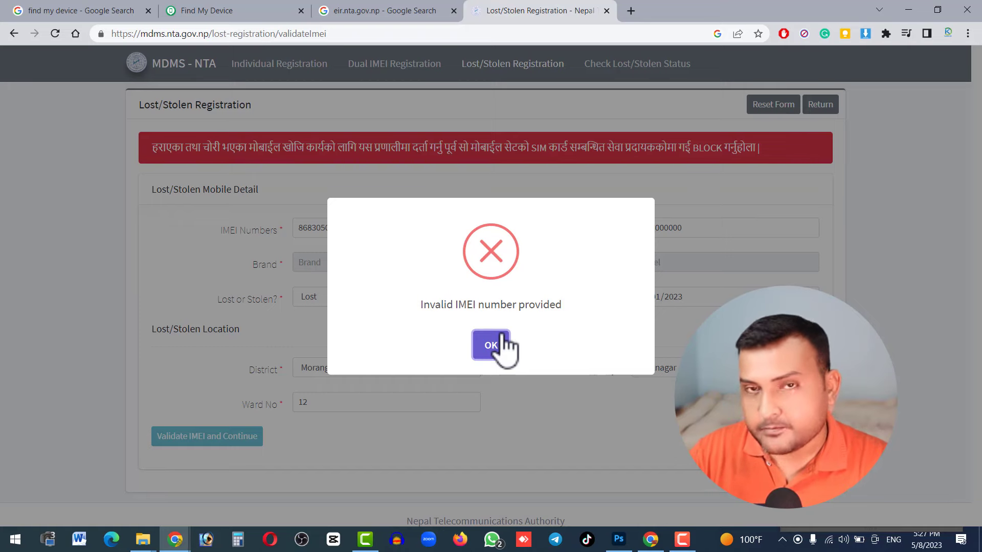
{"action": "left_click", "coordinate": [494, 345]}
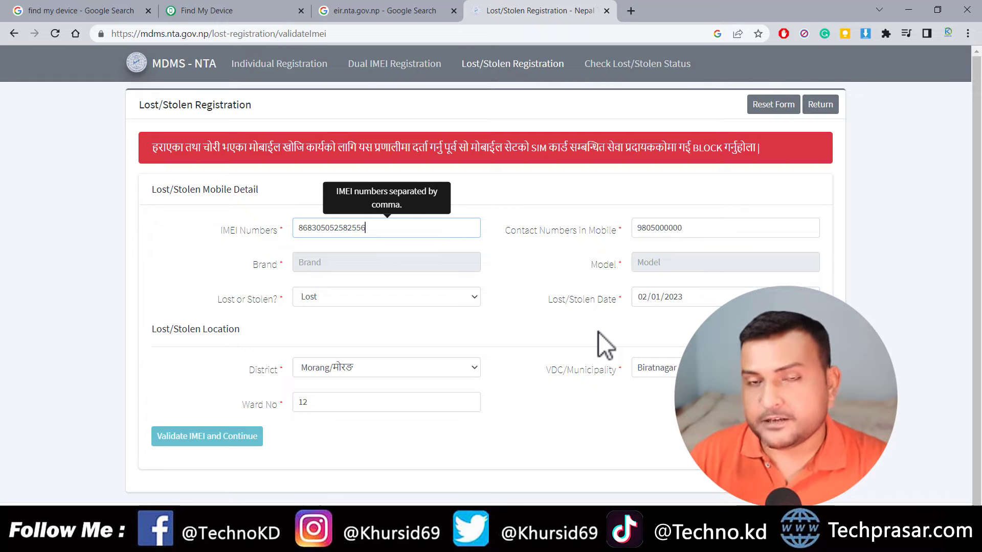
{"action": "left_click", "coordinate": [608, 69]}
{"action": "left_click", "coordinate": [491, 348]}
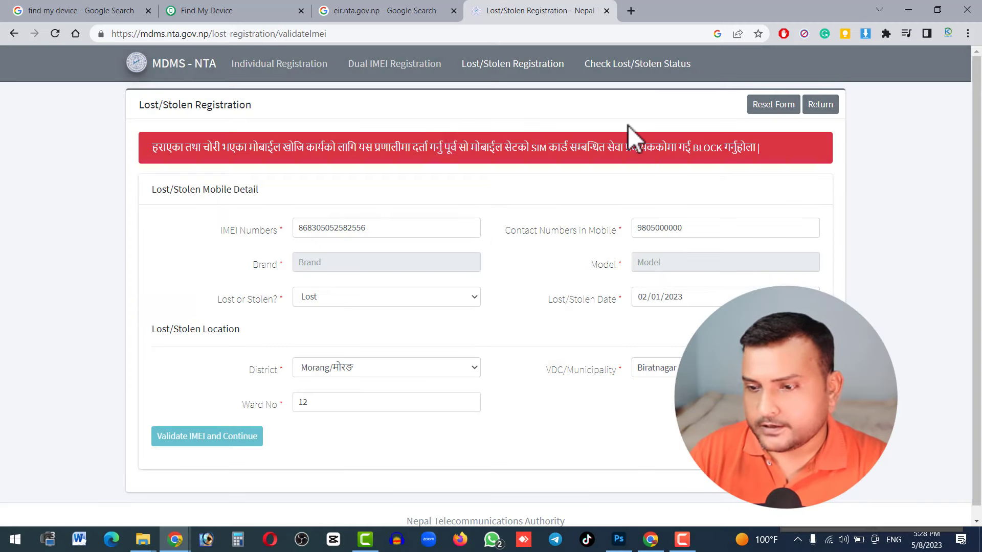
{"action": "left_click", "coordinate": [181, 69]}
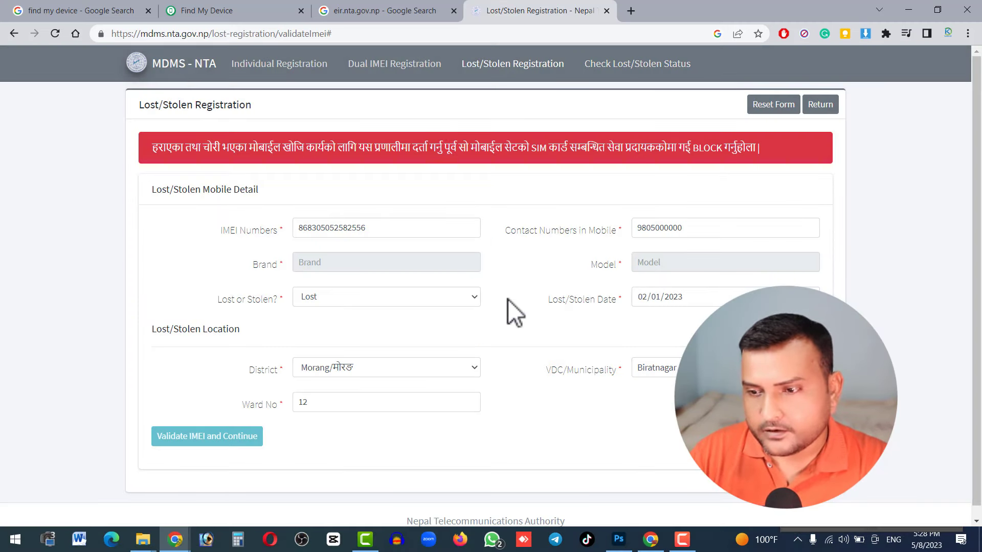
{"action": "left_click", "coordinate": [820, 105]}
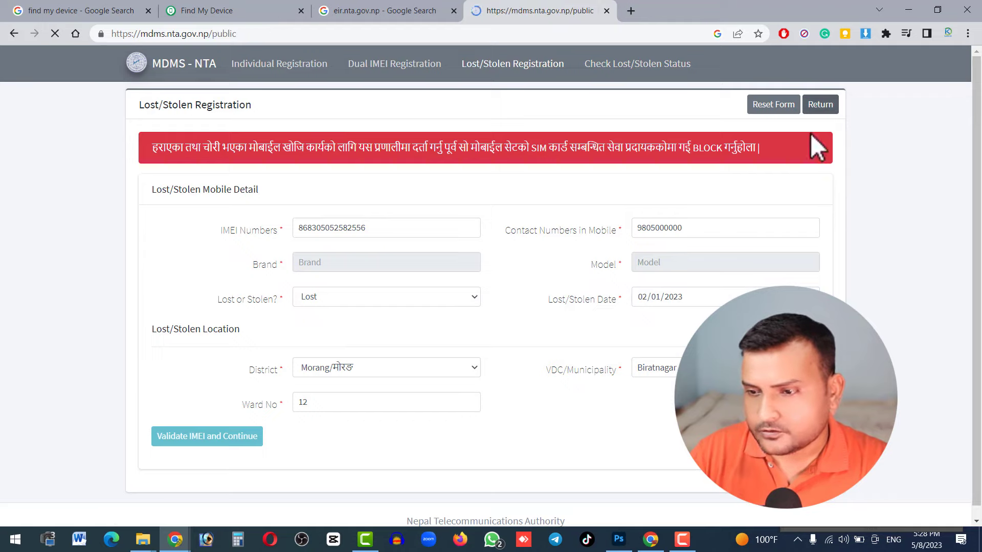
- Open Check Lost/Stolen Status and move between its IMEI Numbers and Email Address fields
{"action": "left_click", "coordinate": [594, 66]}
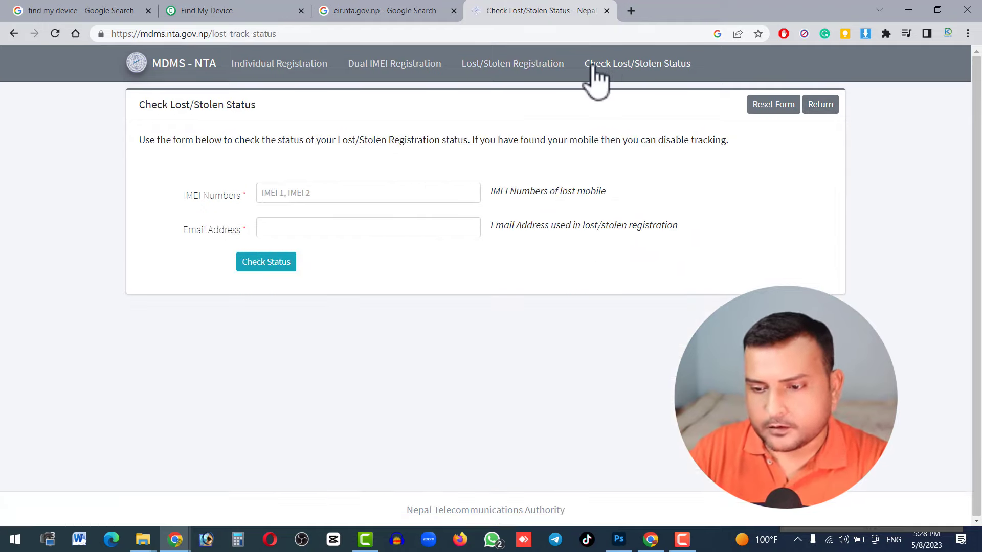
{"action": "left_click", "coordinate": [271, 198]}
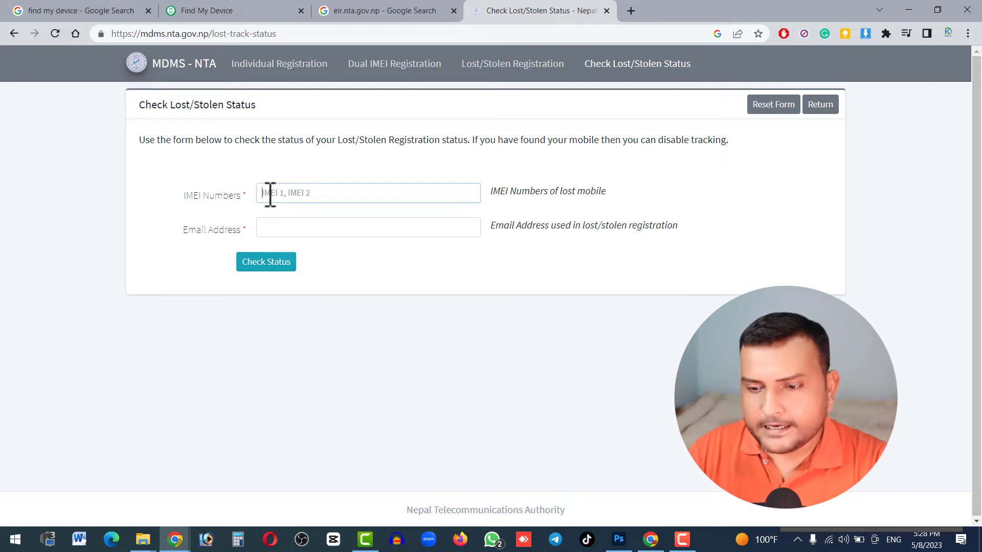
{"action": "left_click", "coordinate": [288, 228]}
{"action": "left_click", "coordinate": [317, 191]}
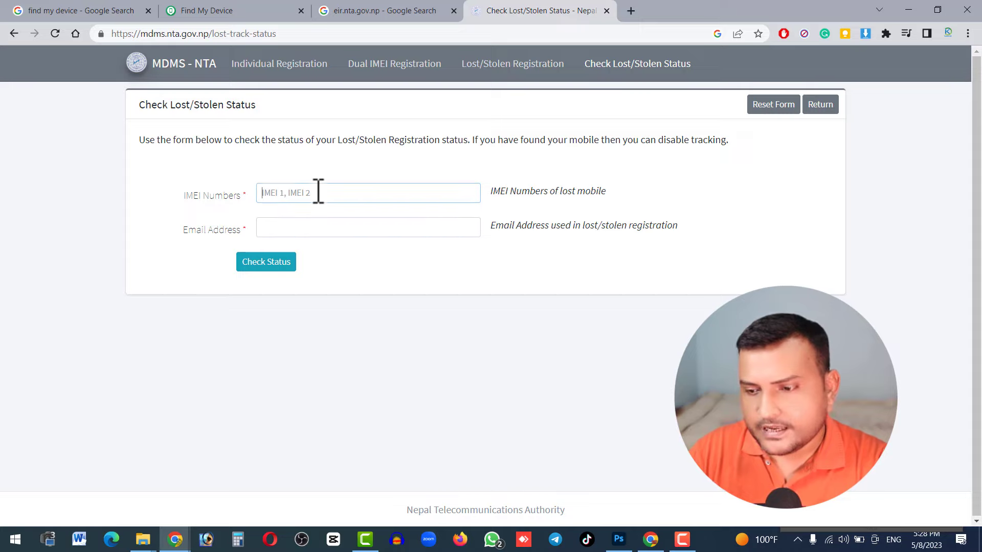
{"action": "left_click", "coordinate": [314, 226]}
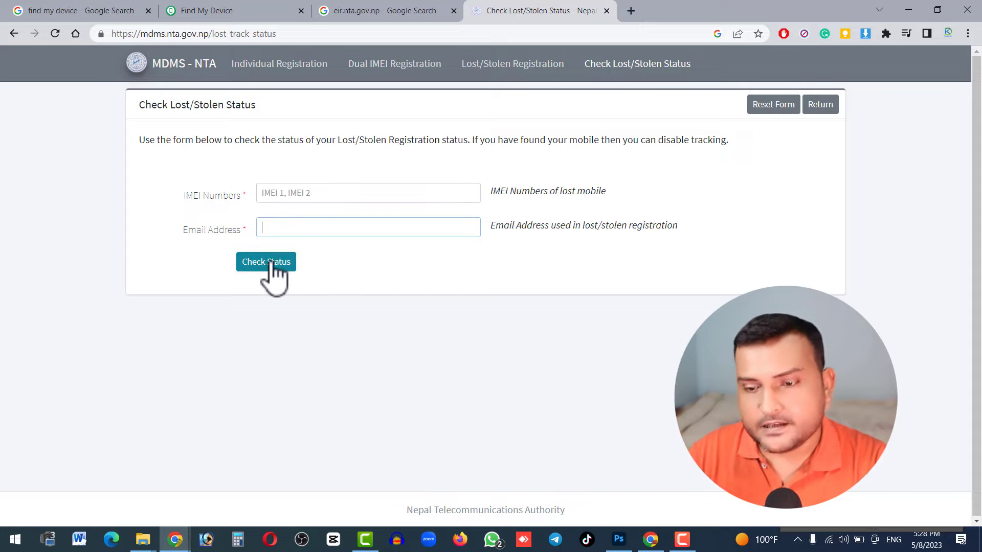